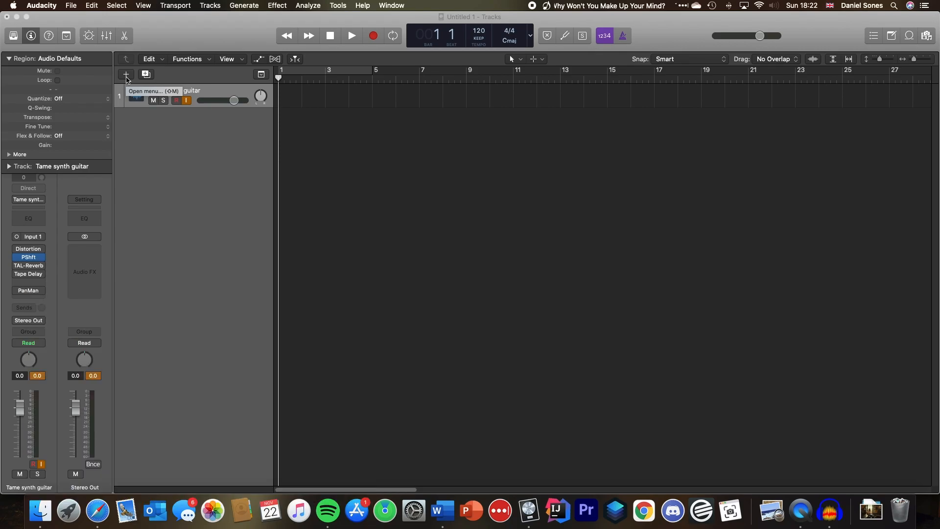
# Step: Create one new audio track on Input 1 and insert a mono Distortion plug-in on it
pyautogui.click(126, 75)
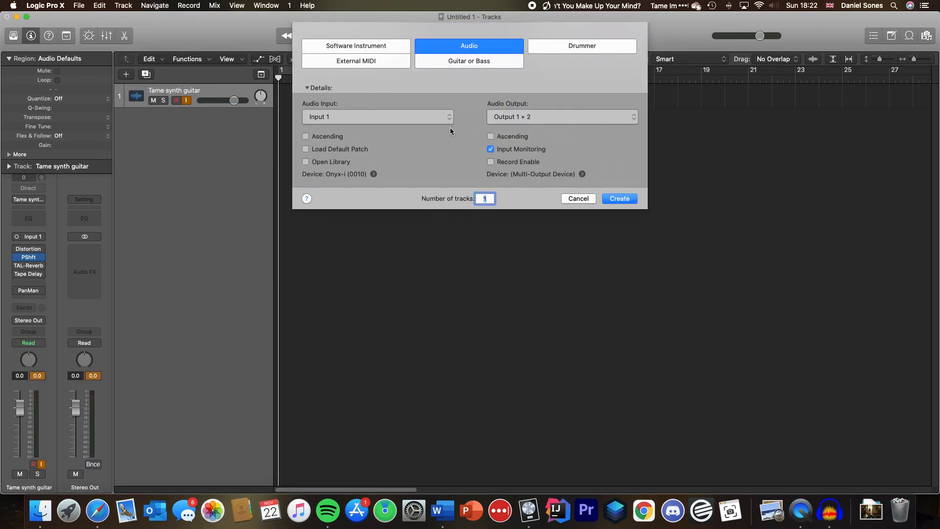
pyautogui.click(619, 199)
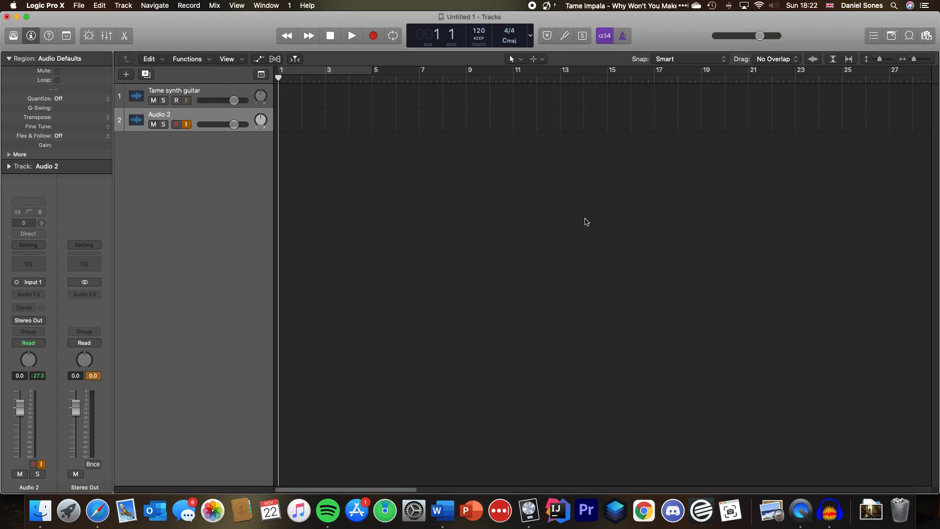
pyautogui.click(43, 296)
pyautogui.moveTo(53, 351)
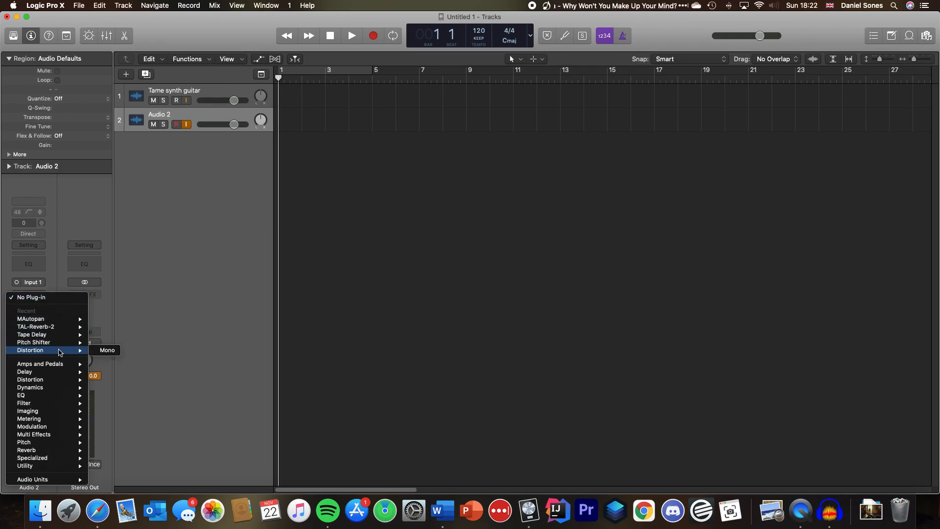
pyautogui.click(106, 350)
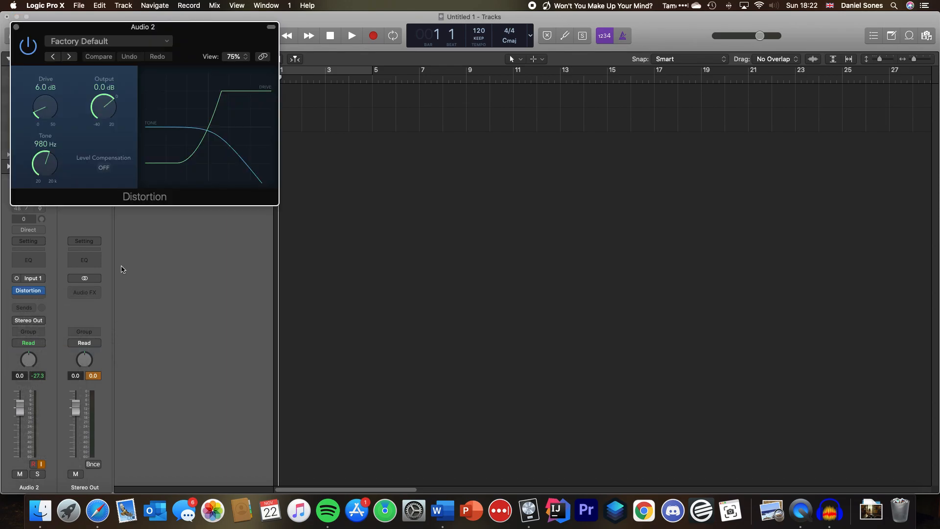
# Step: Set the Distortion drive to 37.0 dB and raise its tone frequency
pyautogui.moveTo(49, 111); pyautogui.dragTo(54, 22)
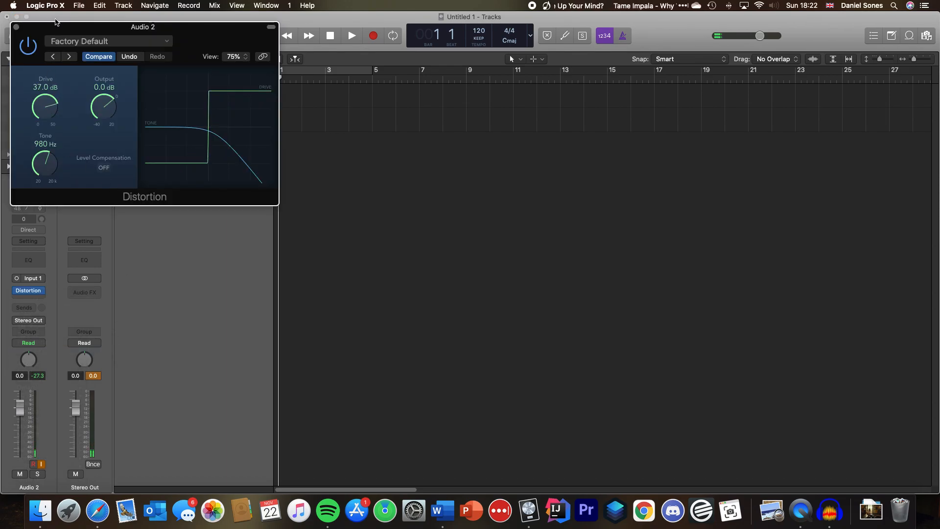
pyautogui.moveTo(53, 159); pyautogui.dragTo(52, 85)
pyautogui.click(16, 27)
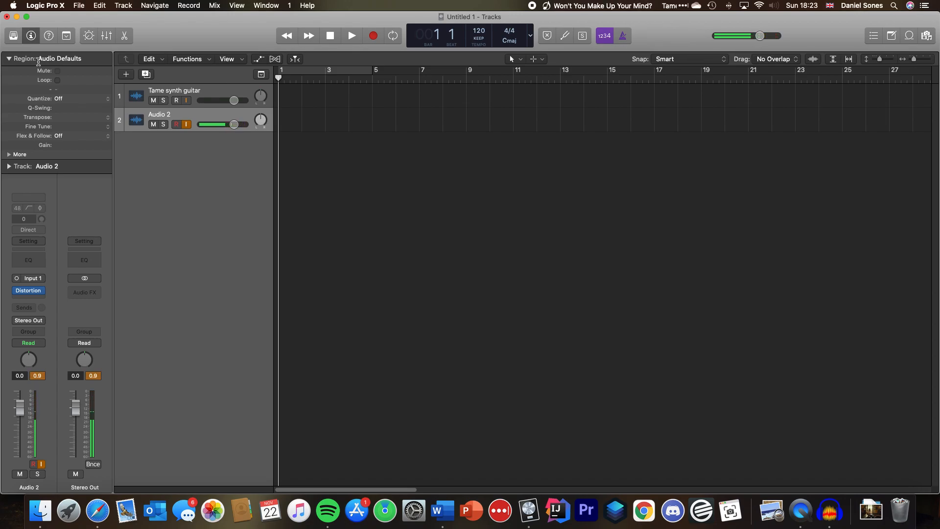
# Step: Reset the Audio 2 peak level reading and lower the track's volume to -2.0 dB
pyautogui.moveTo(31, 292)
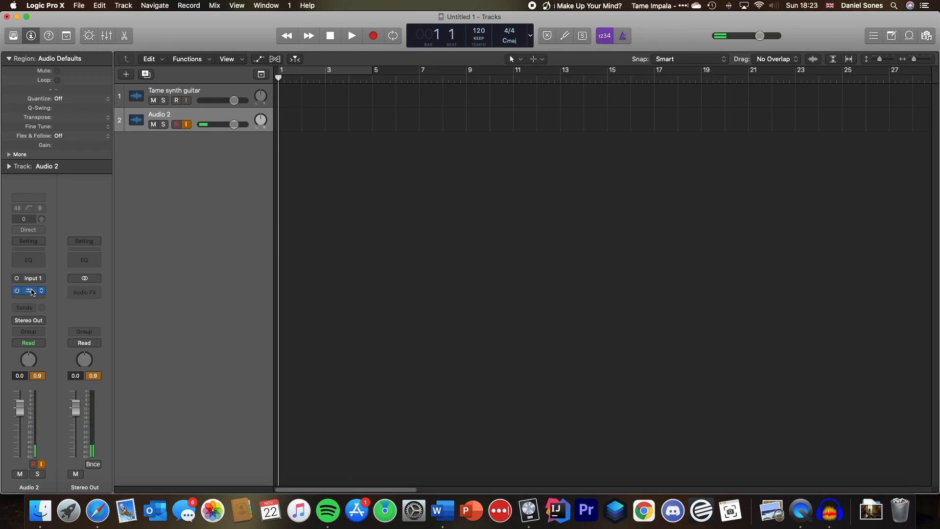
pyautogui.click(37, 376)
pyautogui.moveTo(20, 407); pyautogui.dragTo(20, 415)
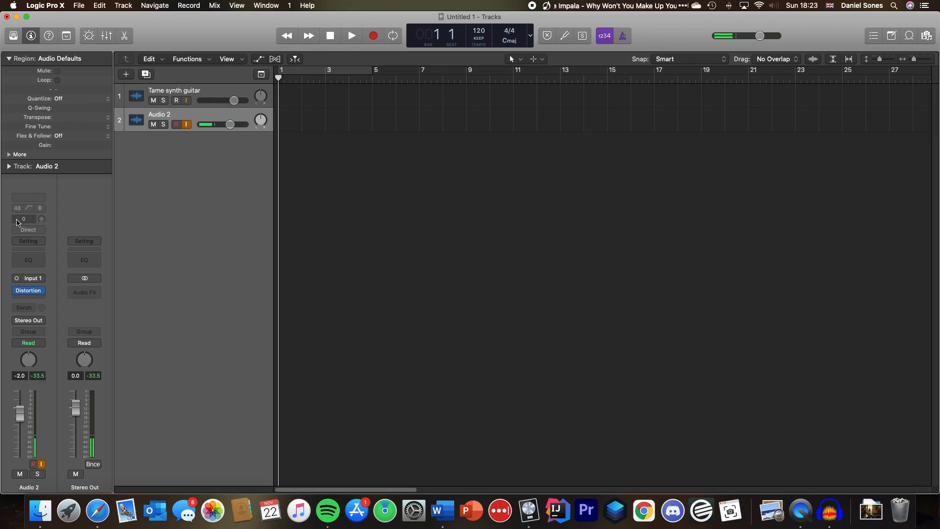
# Step: Insert a mono Pitch Shifter after the Distortion on Audio 2
pyautogui.click(32, 295)
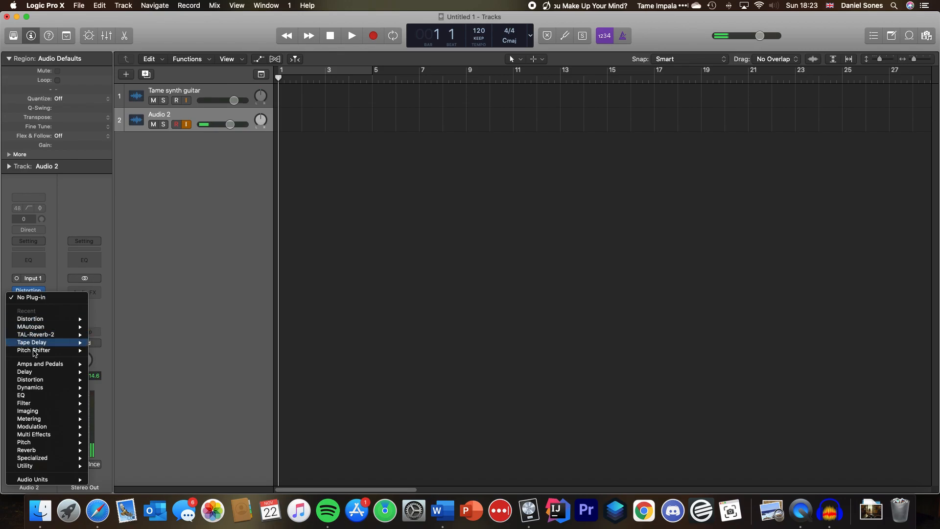
pyautogui.moveTo(64, 350)
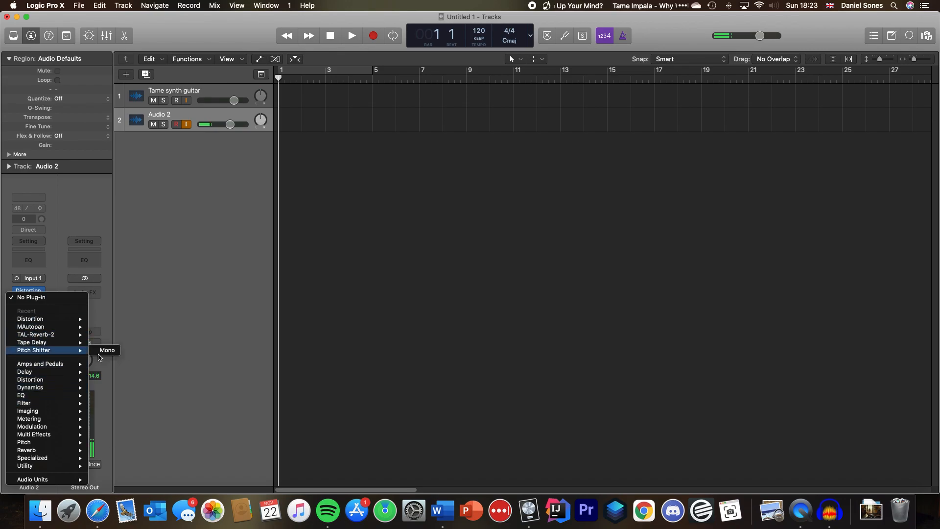
pyautogui.click(103, 353)
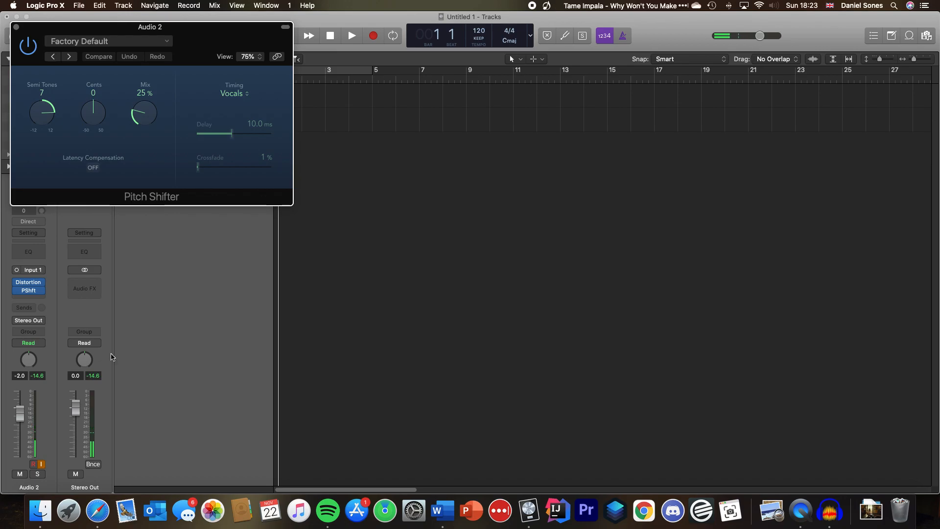
# Step: Set the Pitch Shifter to 12 semitones with a 50% mix and Pitch Tracking timing
pyautogui.moveTo(49, 120); pyautogui.dragTo(54, 81)
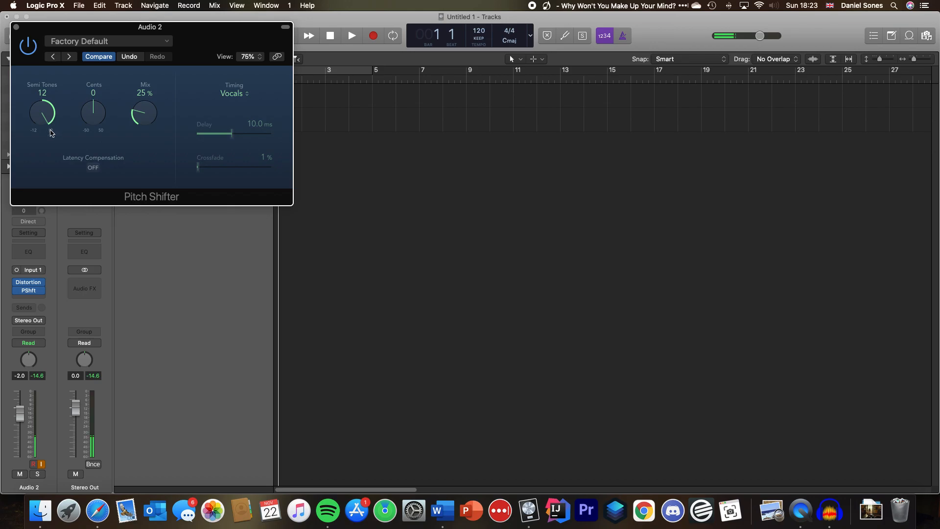
pyautogui.moveTo(138, 112); pyautogui.dragTo(149, 76)
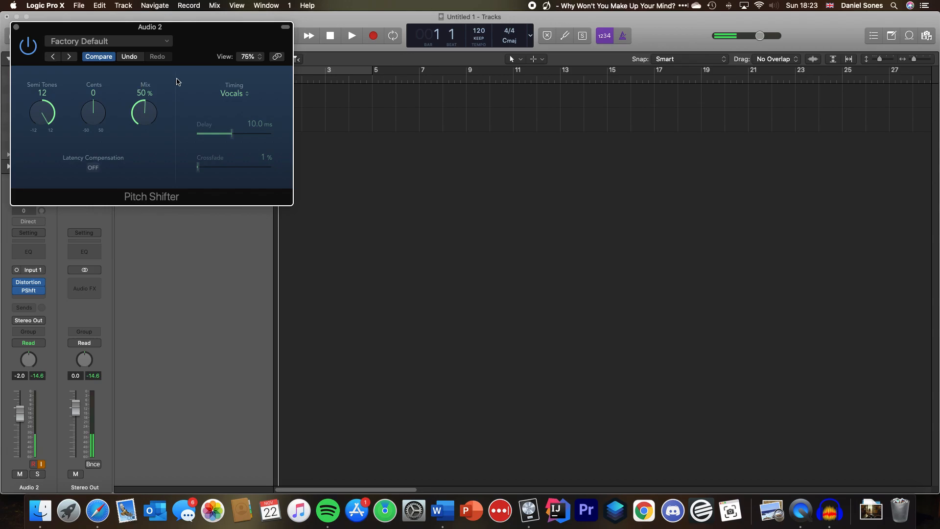
pyautogui.click(235, 94)
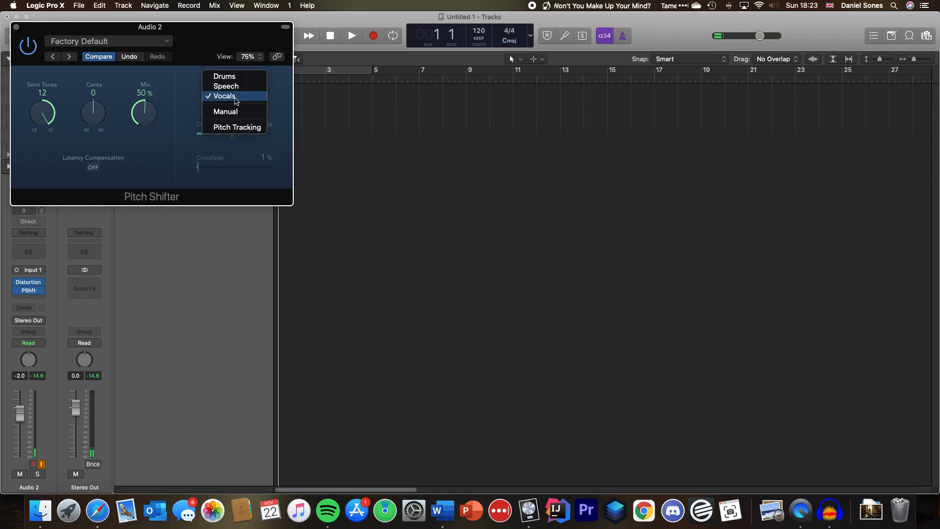
pyautogui.click(237, 127)
pyautogui.moveTo(293, 204); pyautogui.dragTo(355, 206)
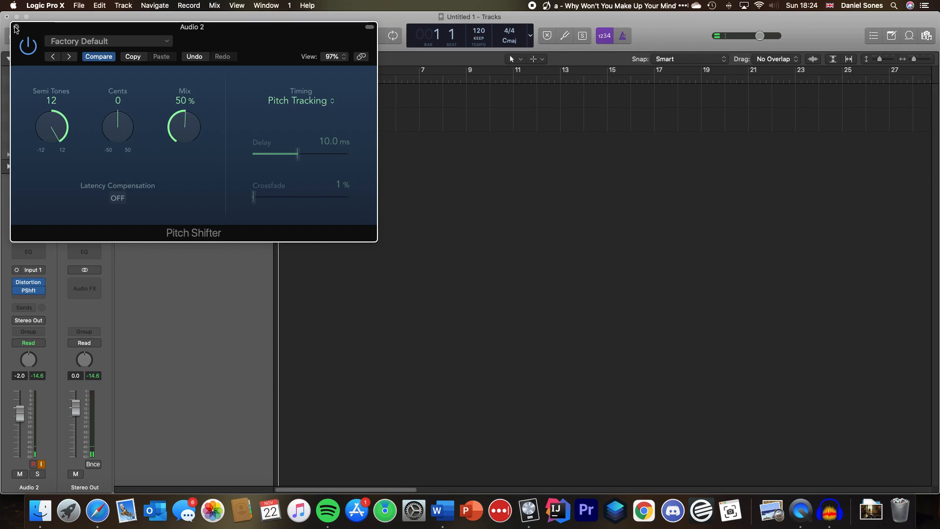
pyautogui.click(15, 27)
# Step: Insert a mono TAL-Reverb-2 after the Pitch Shifter, keeping its default settings
pyautogui.click(28, 291)
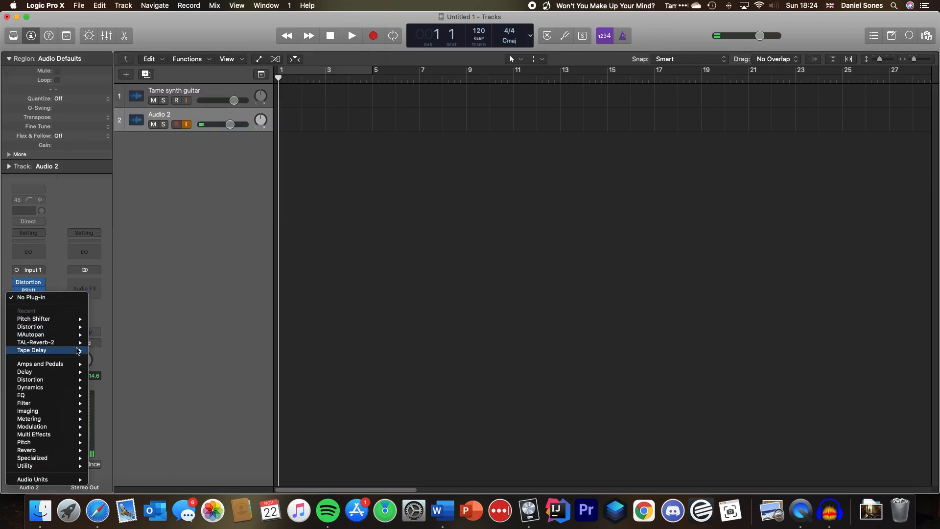
pyautogui.moveTo(77, 345)
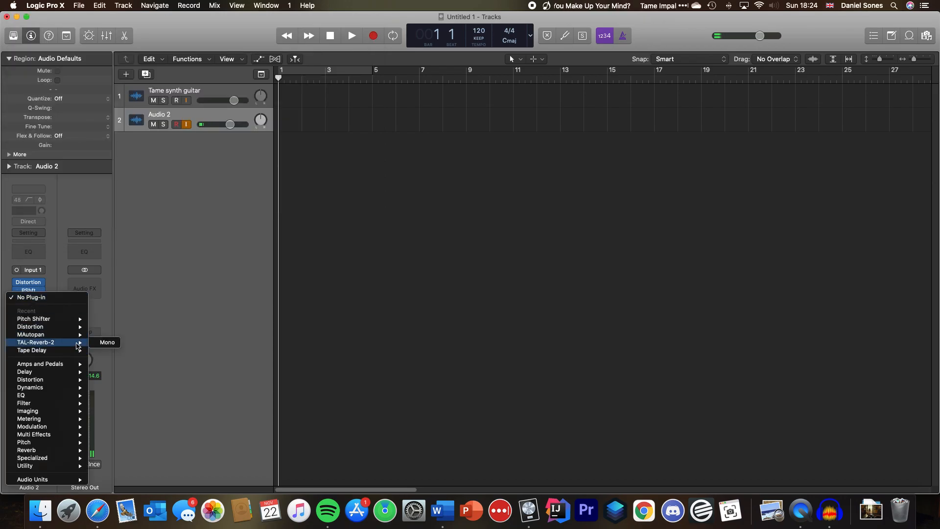
pyautogui.click(107, 342)
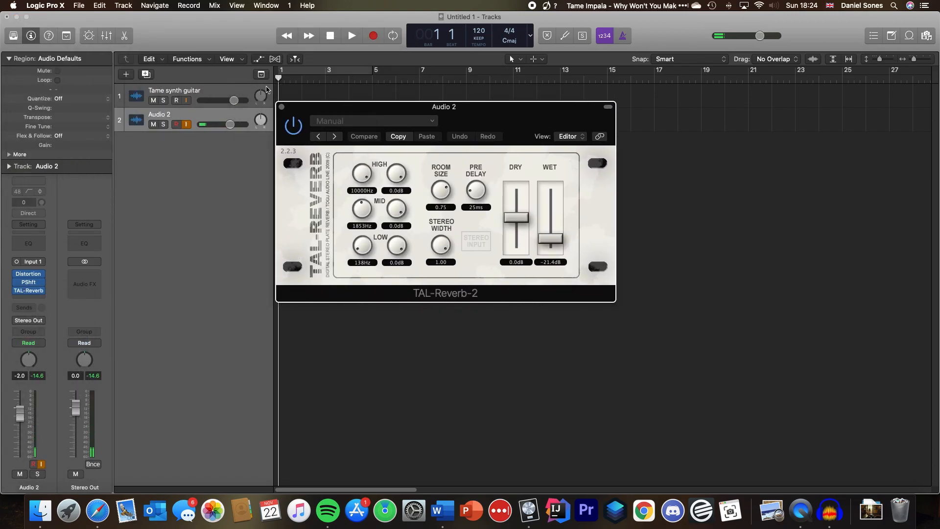
pyautogui.click(282, 107)
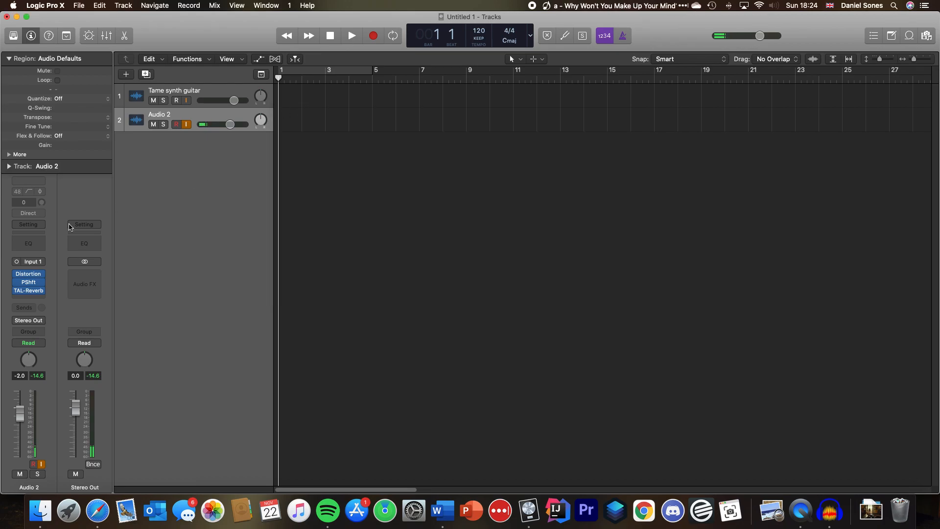
# Step: Insert a Tape Delay after the reverb and load its 1\8 Note Dotted preset
pyautogui.click(42, 298)
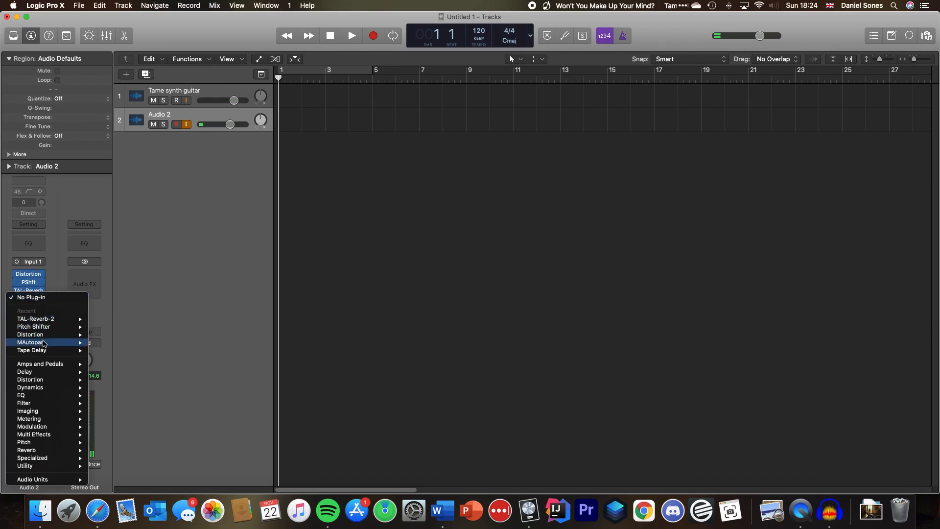
pyautogui.moveTo(41, 350)
pyautogui.click(109, 353)
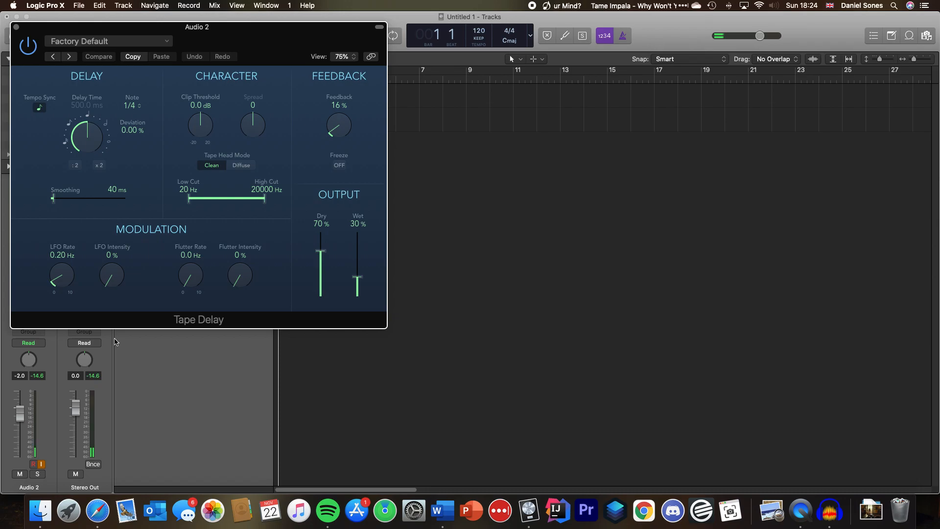
pyautogui.click(106, 42)
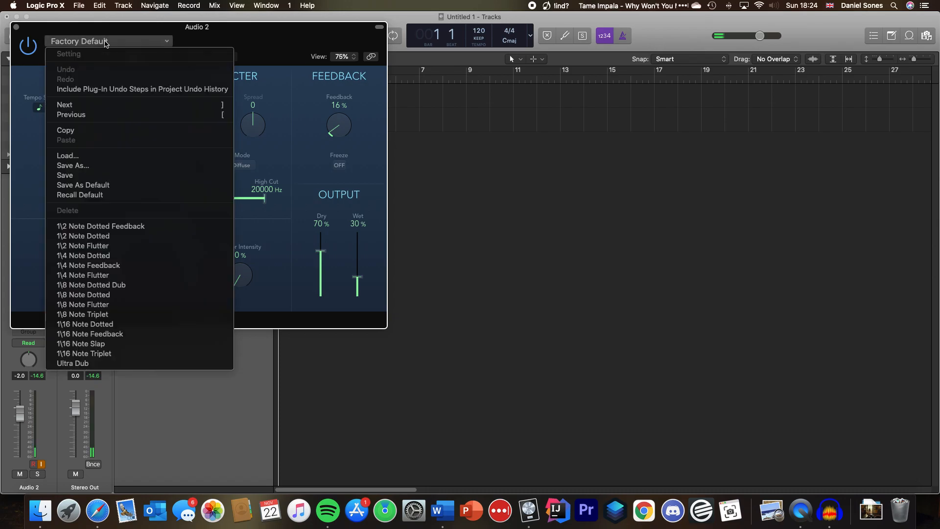
pyautogui.click(84, 295)
pyautogui.moveTo(33, 24); pyautogui.dragTo(457, 74)
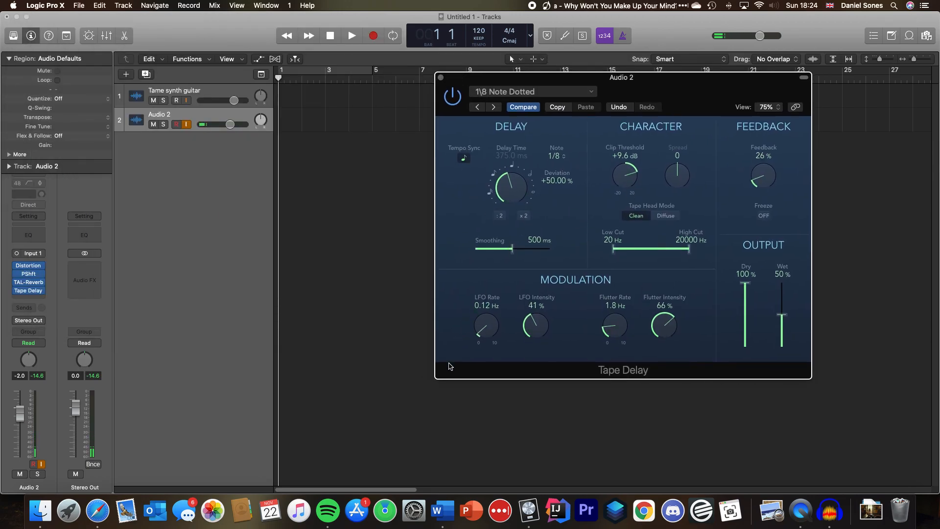
pyautogui.moveTo(437, 378); pyautogui.dragTo(365, 386)
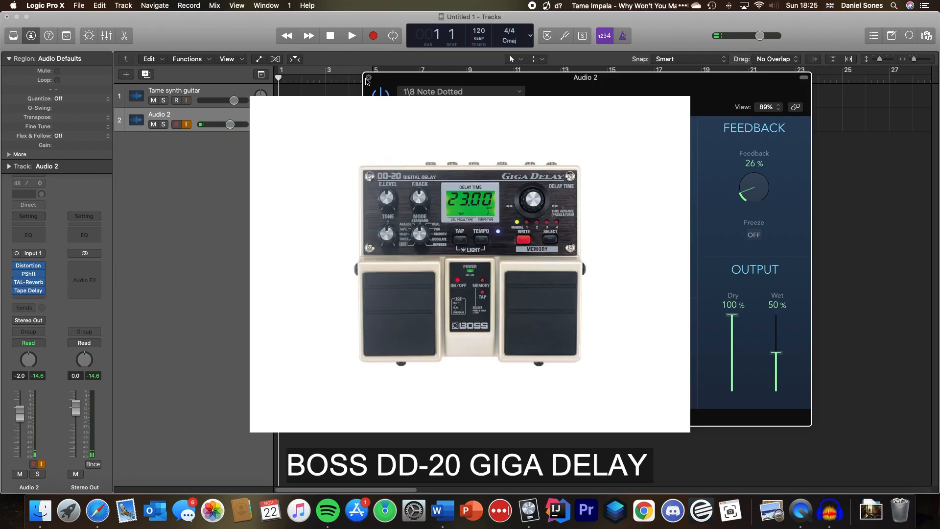
pyautogui.click(368, 78)
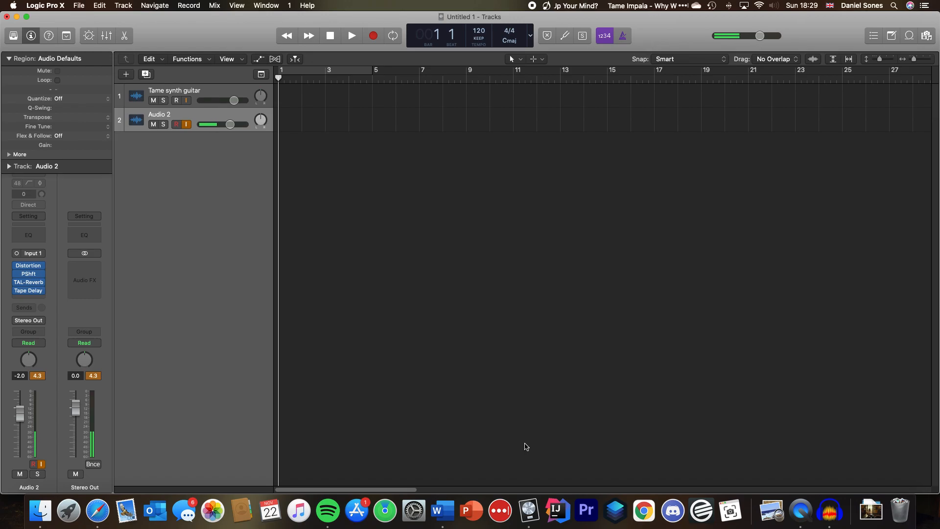
# Step: Insert a mono-to-stereo PanMan after the Tape Delay and load its 2 BarWideSlow MIDI preset
pyautogui.click(37, 298)
pyautogui.moveTo(39, 327)
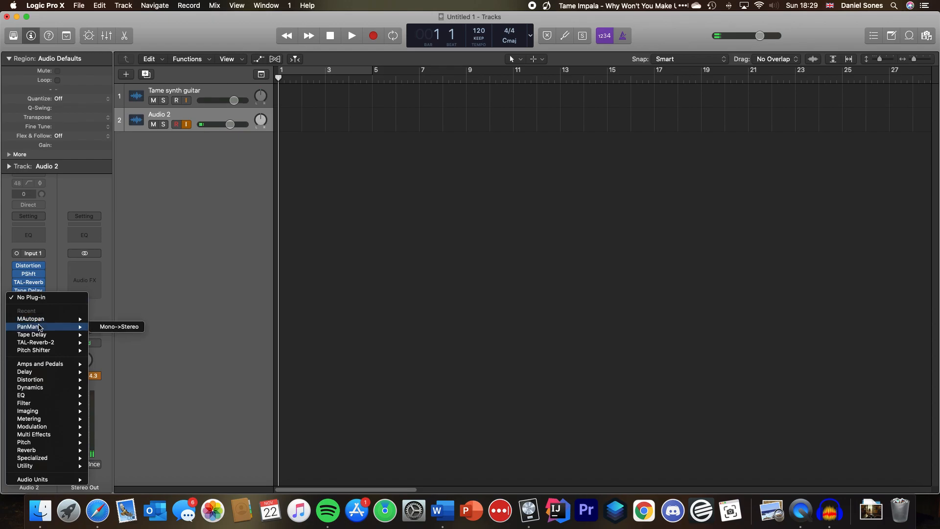
pyautogui.click(119, 327)
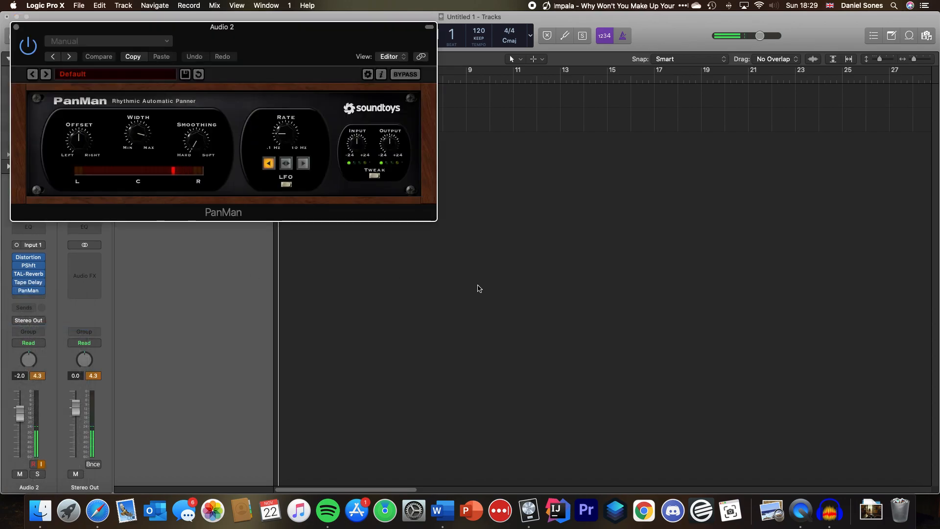
pyautogui.click(125, 74)
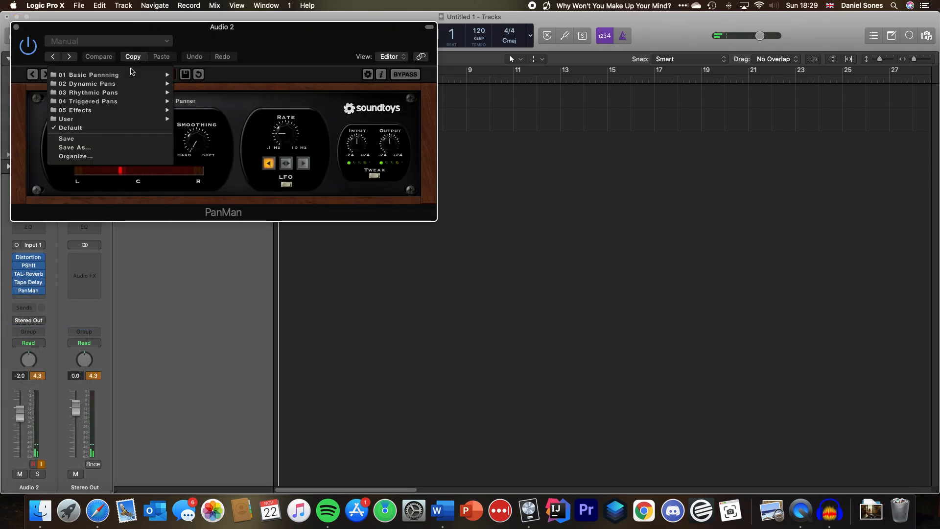
pyautogui.moveTo(125, 77)
pyautogui.click(216, 75)
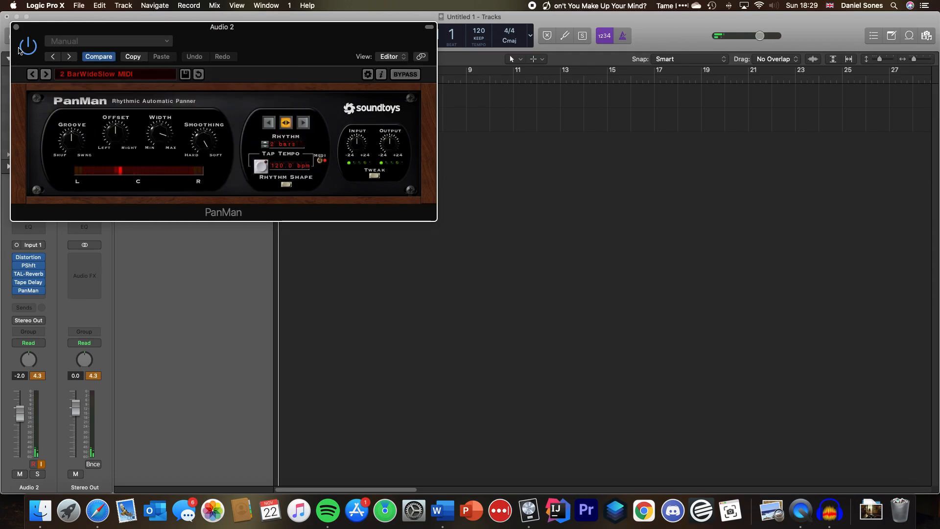
pyautogui.moveTo(210, 45); pyautogui.dragTo(473, 94)
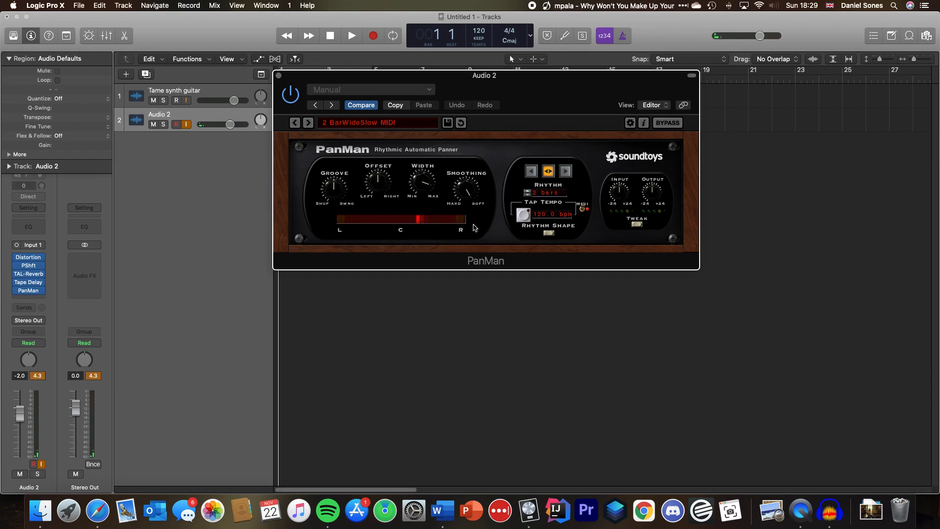
pyautogui.click(279, 76)
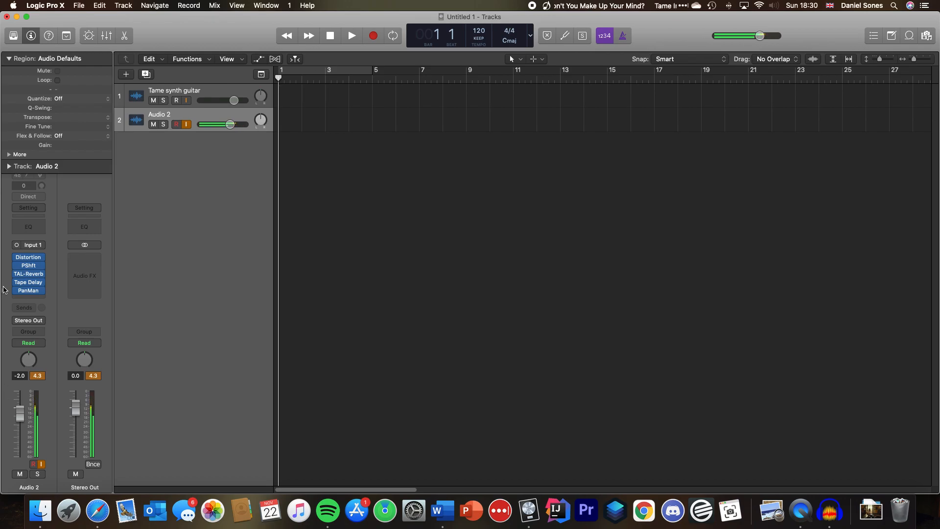
# Step: Remove the PanMan from the Audio 2 channel and insert a mono-to-stereo MAutopan after the Tape Delay
pyautogui.click(42, 291)
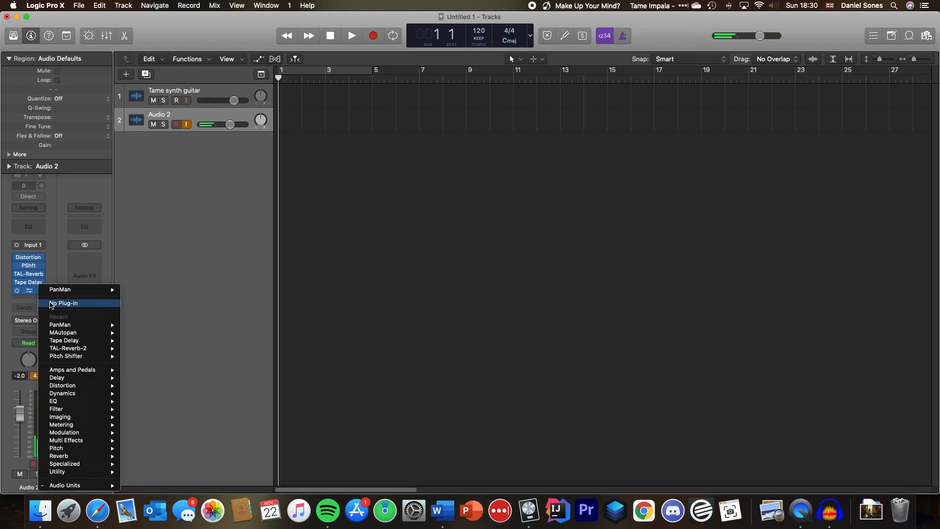
pyautogui.click(51, 304)
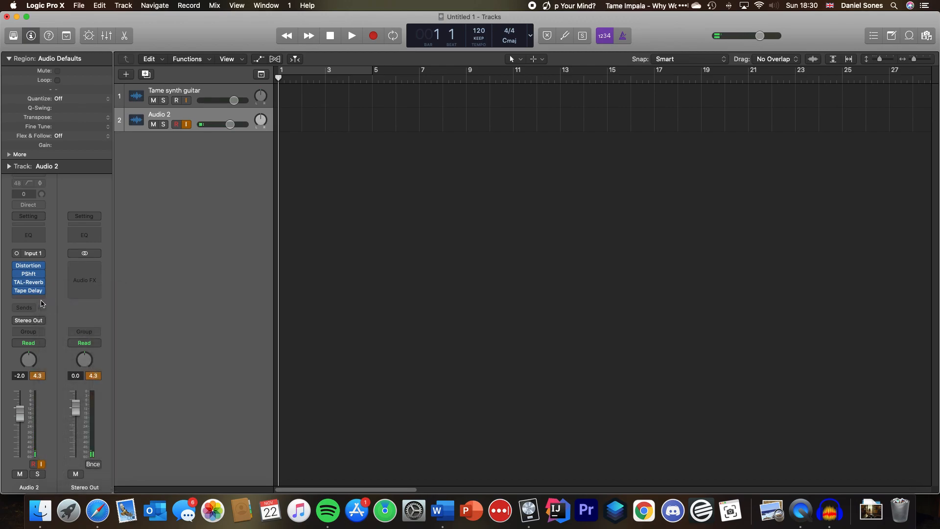
pyautogui.click(32, 298)
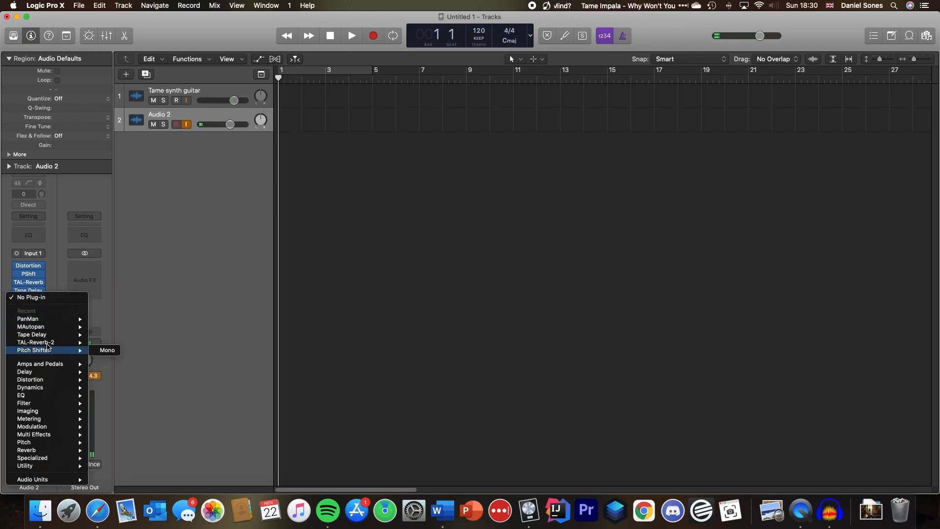
pyautogui.moveTo(49, 326)
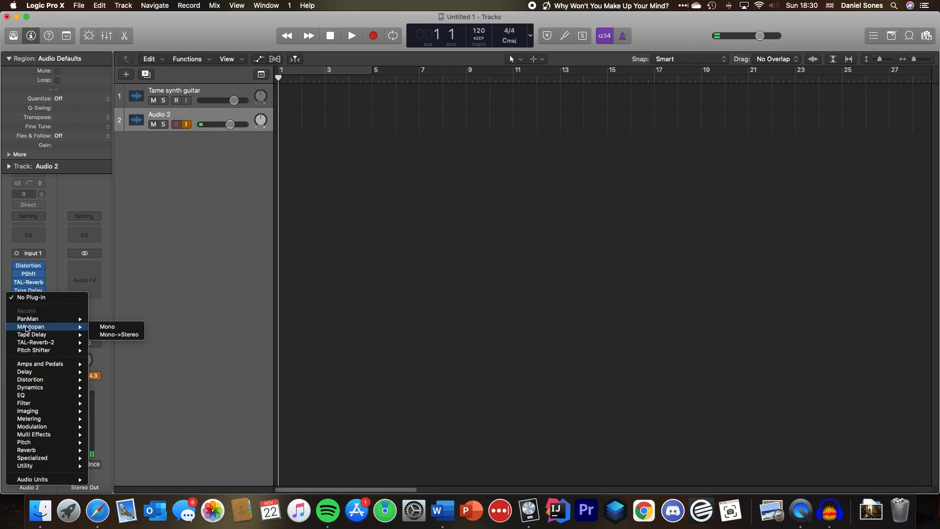
pyautogui.click(111, 337)
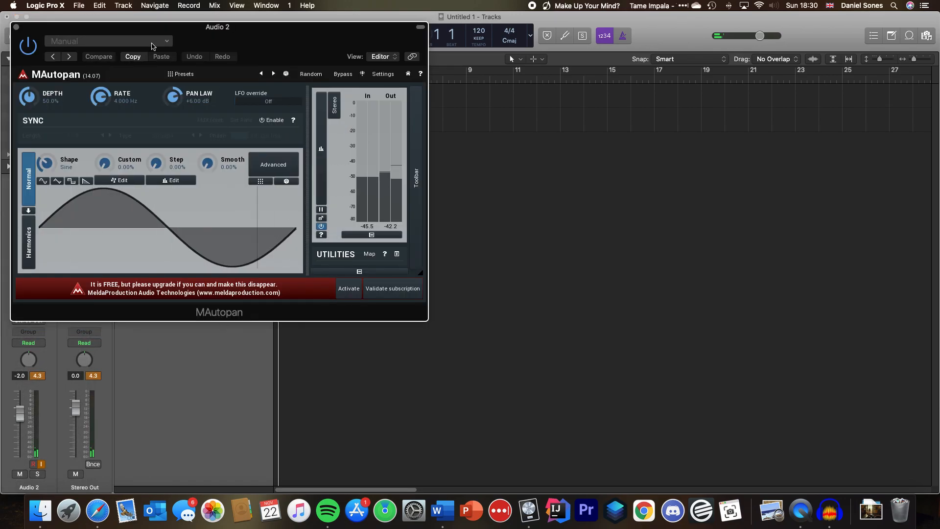
# Step: Load the Default preset in MAutopan and close the preset browser
pyautogui.click(178, 74)
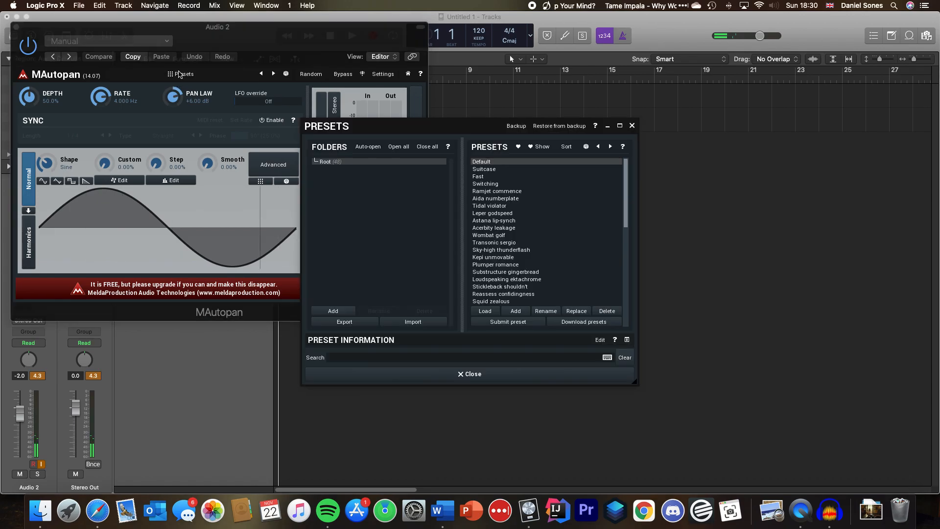
pyautogui.click(478, 163)
pyautogui.click(492, 375)
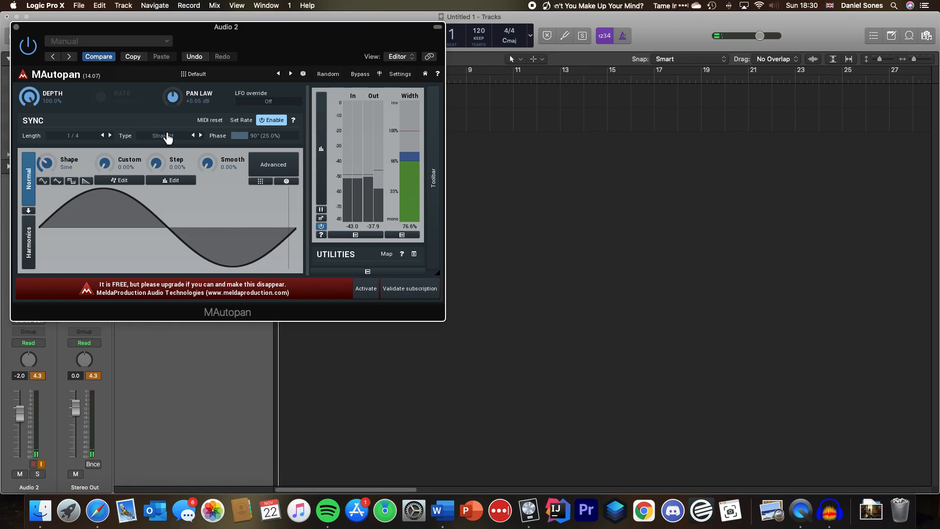
# Step: Keep MAutopan's sync enabled, set its sync length to 2 with the Straight type, and close the plug-in window
pyautogui.click(272, 122)
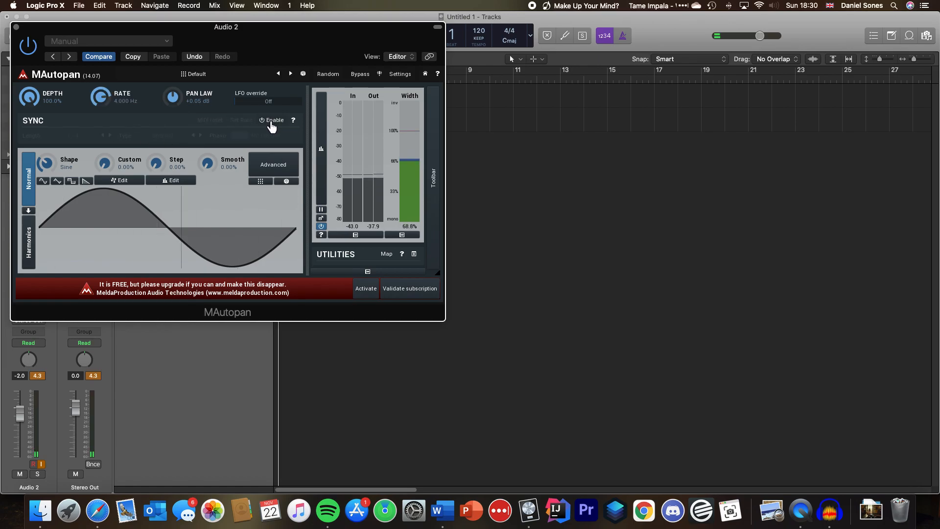
pyautogui.click(272, 123)
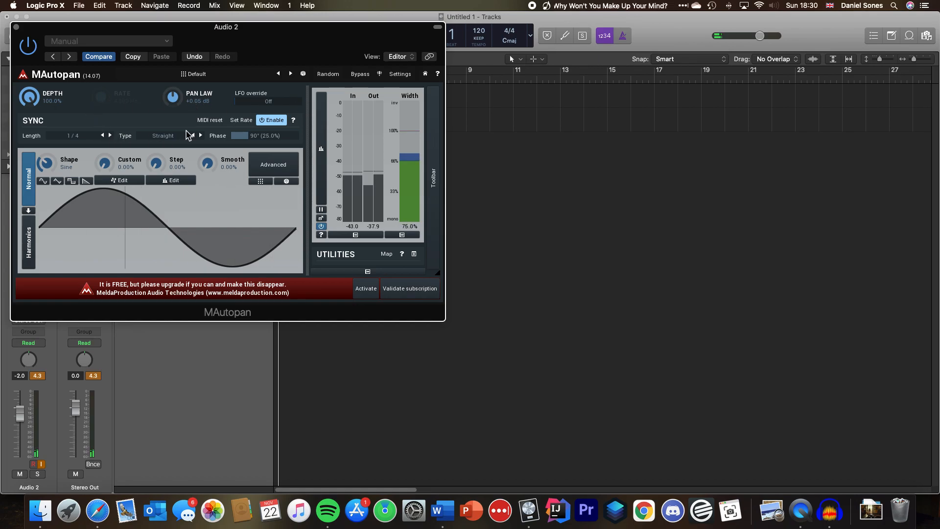
pyautogui.click(103, 135)
pyautogui.click(110, 135)
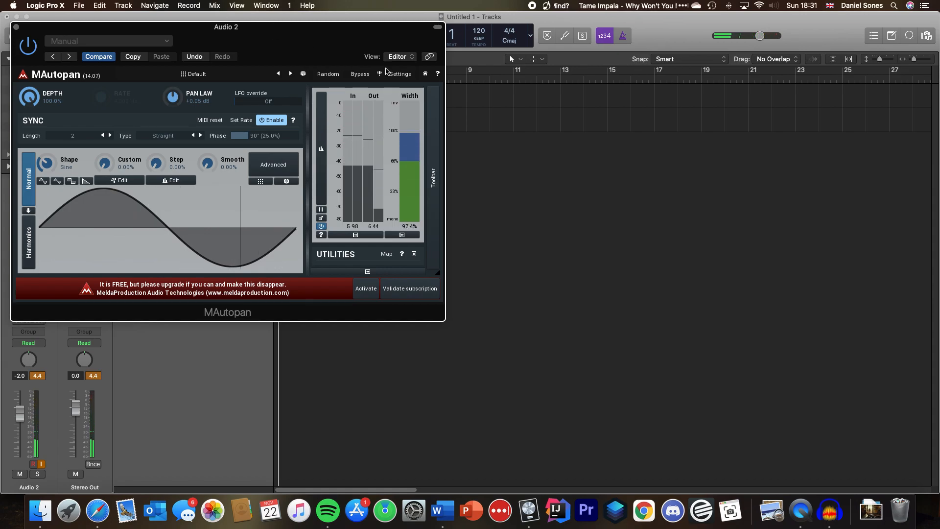
pyautogui.click(17, 27)
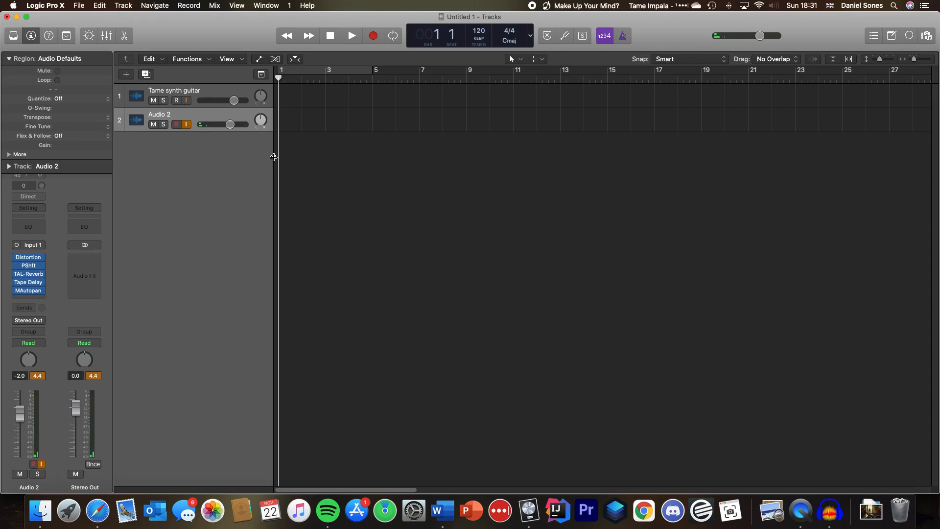
pyautogui.moveTo(277, 81)
pyautogui.mouseDown()
pyautogui.moveTo(285, 78)
pyautogui.moveTo(276, 80)
pyautogui.mouseUp()
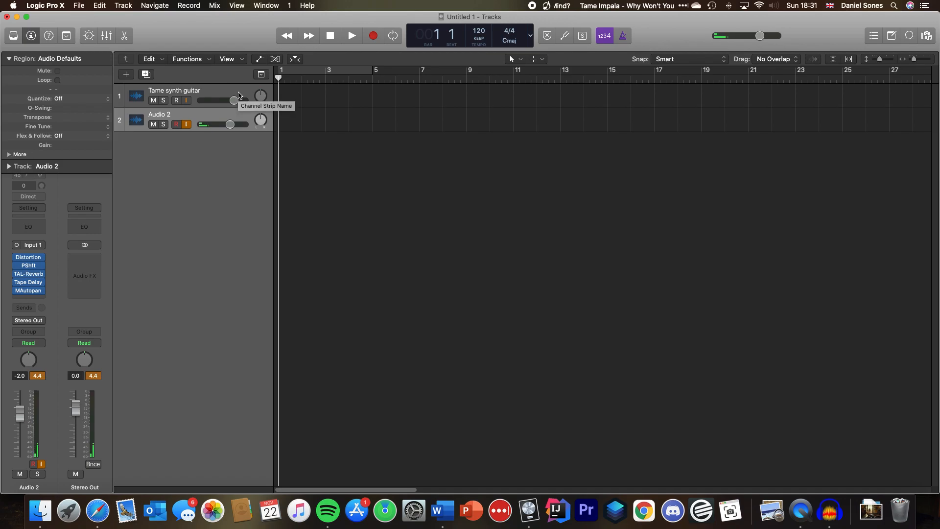